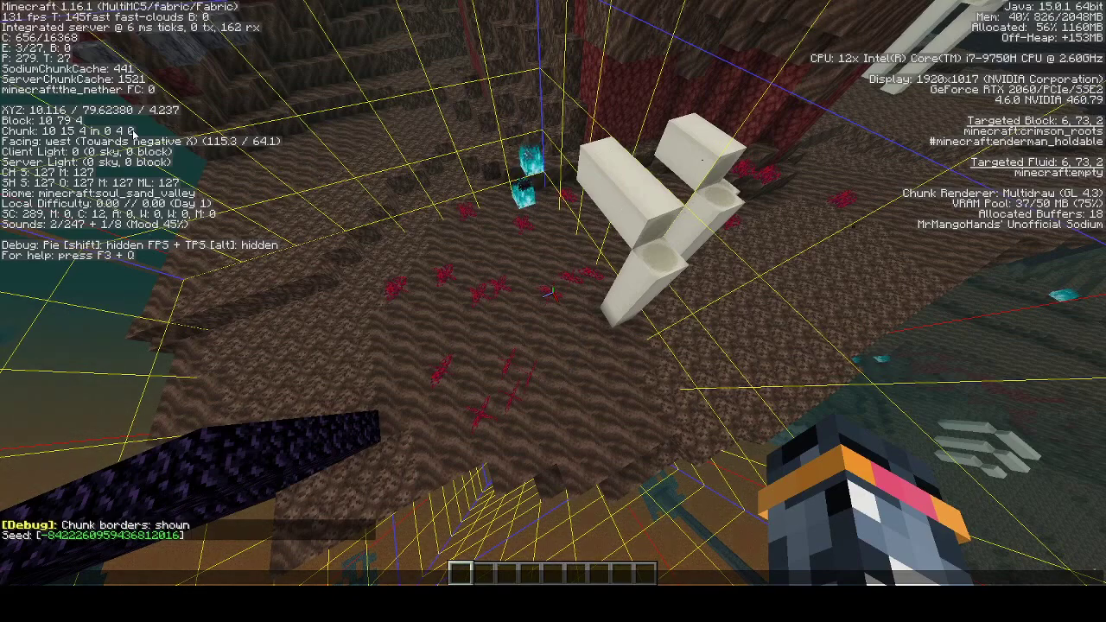
Walk up beside the fossil's bone-block pillar and bring up chat showing the world seed.
{"action": "key", "text": "shift"}
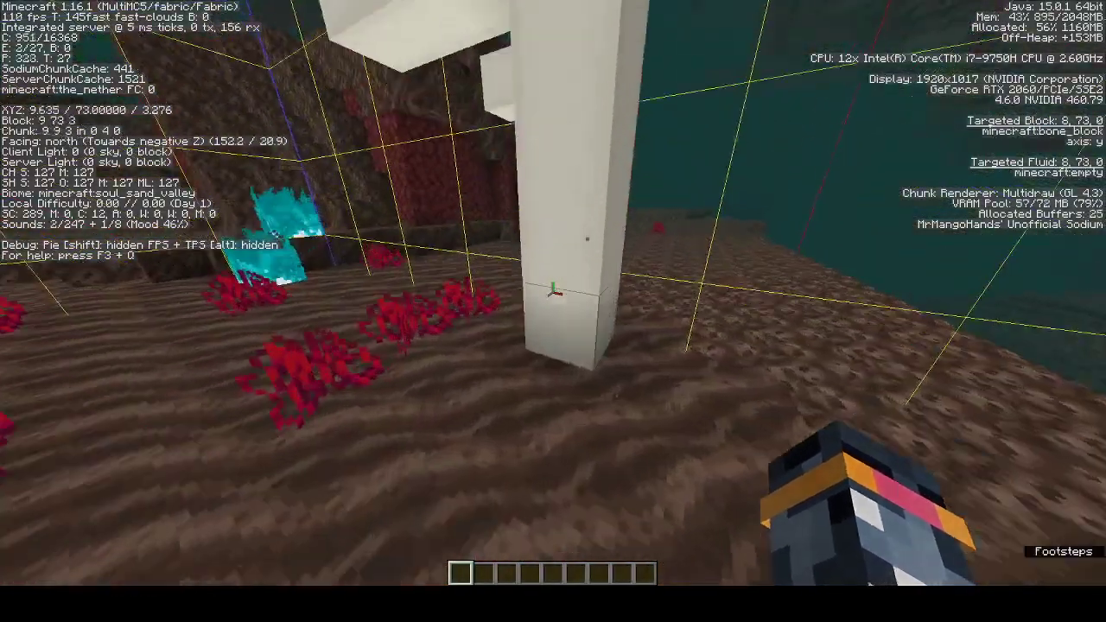
{"action": "key", "text": "w"}
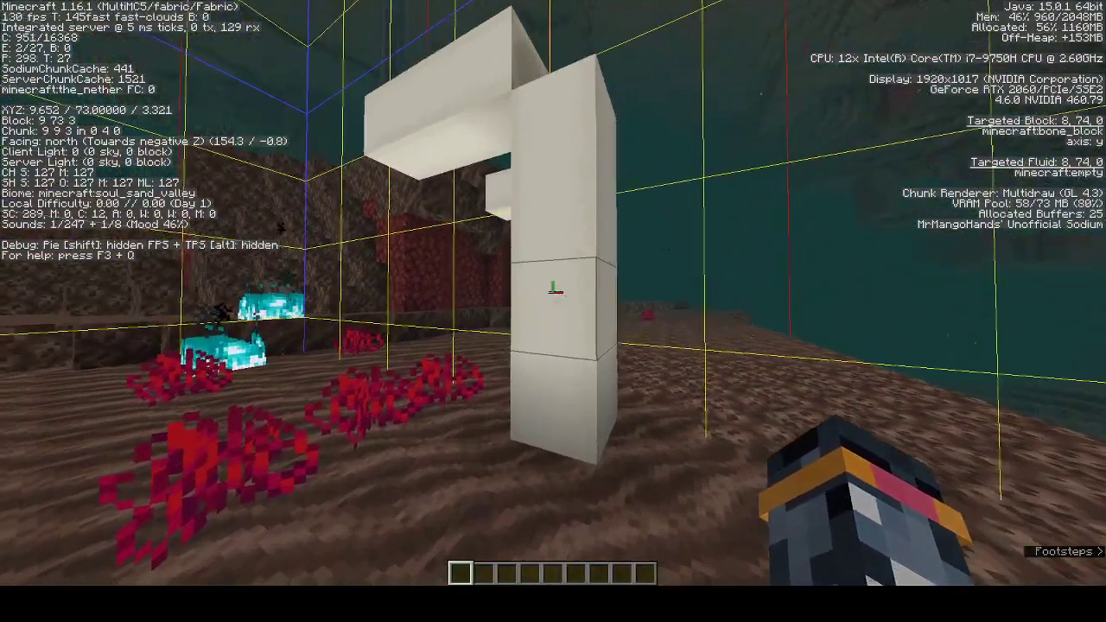
{"action": "key", "text": "t"}
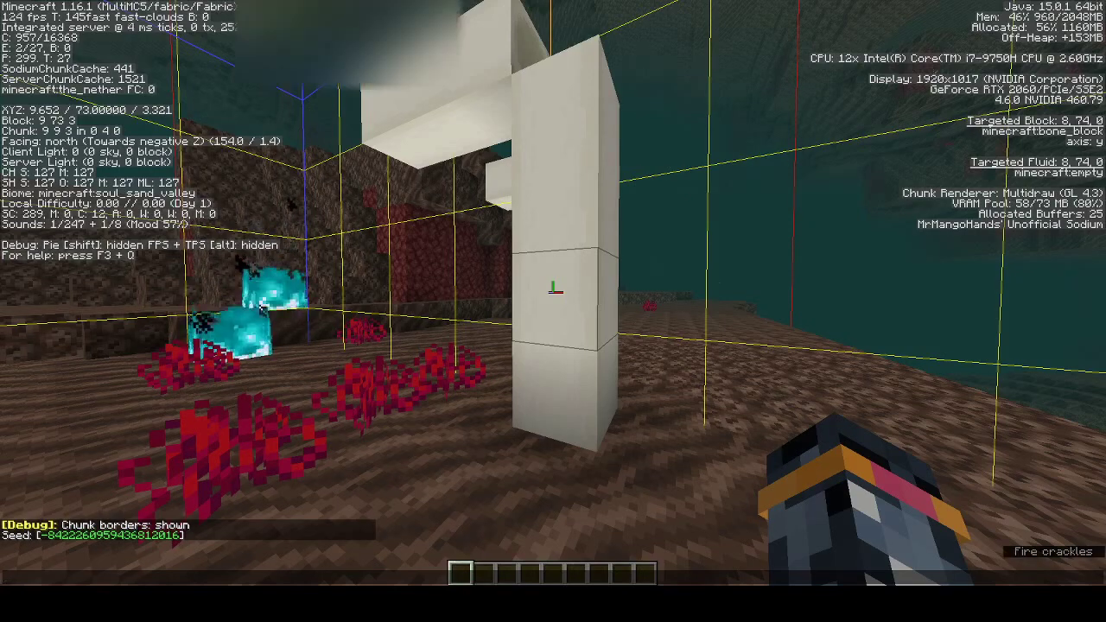
Switch to Brave and view the Untitled.png safe-coords wheel image.
{"action": "key", "text": "alt+Tab"}
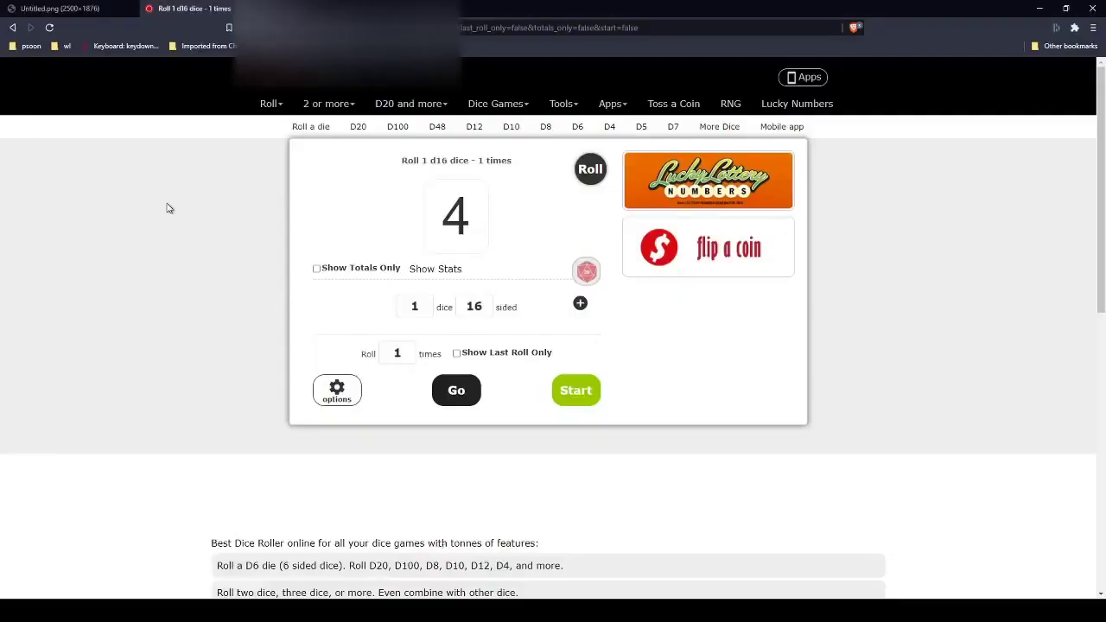
{"action": "left_click", "coordinate": [60, 9]}
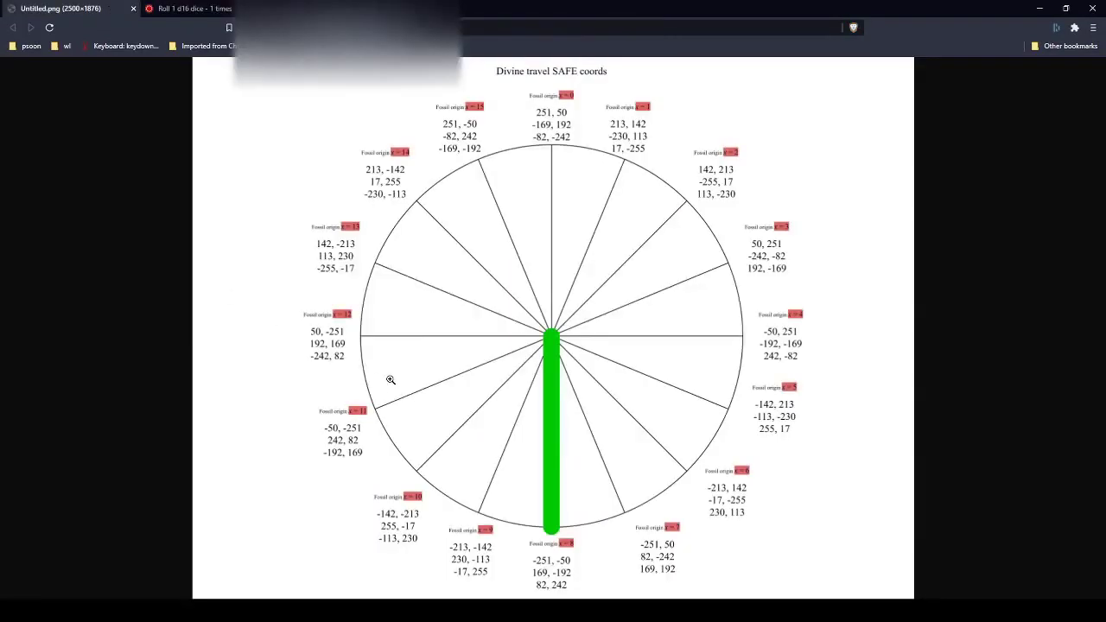